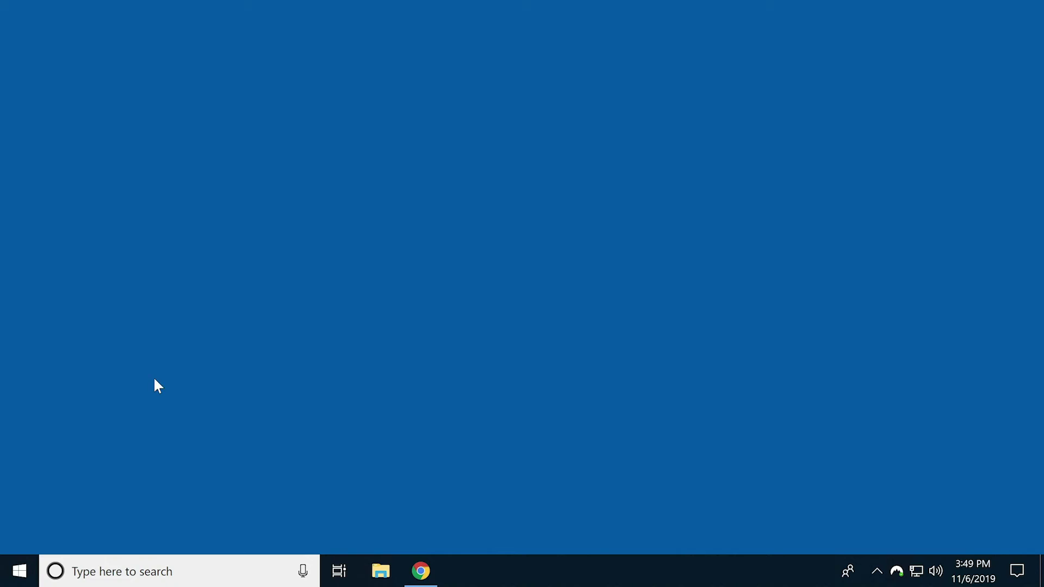
Step: Bring up the Android Studio download page in Chrome and note the Windows version line
{"action": "left_click", "coordinate": [421, 571]}
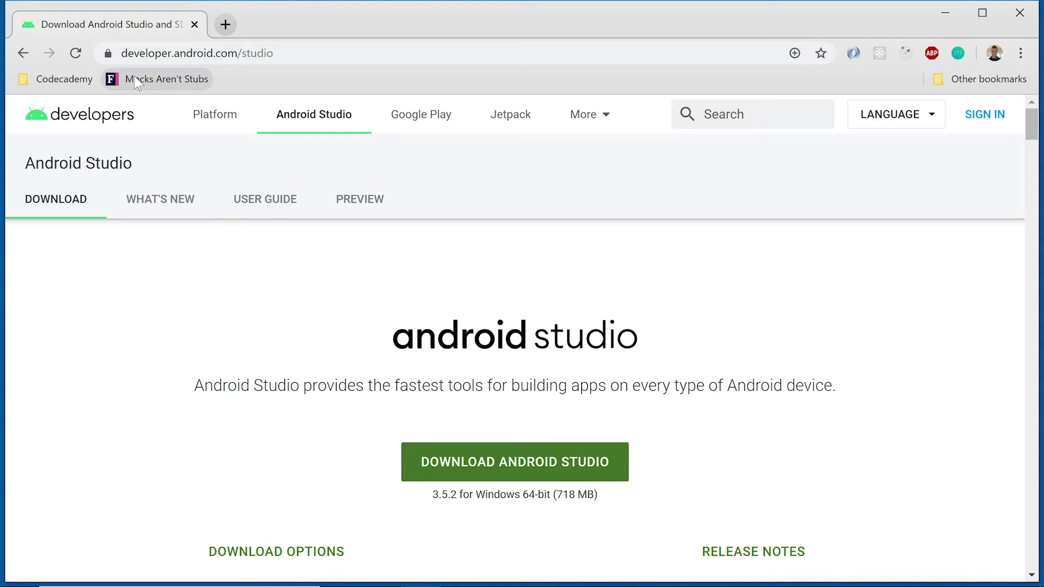
{"action": "left_click_drag", "start_coordinate": [122, 53], "coordinate": [289, 60]}
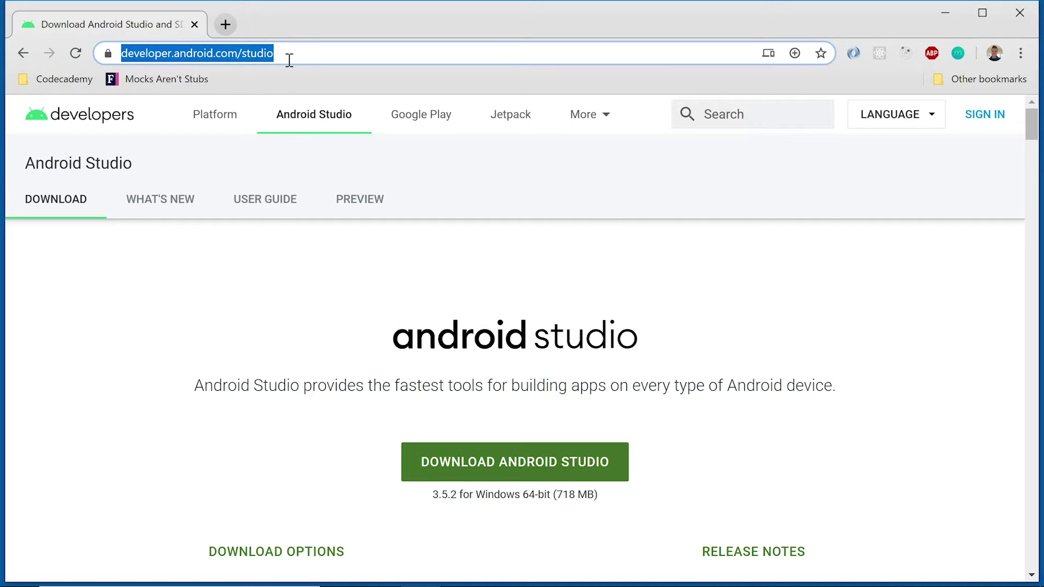
{"action": "left_click", "coordinate": [296, 274]}
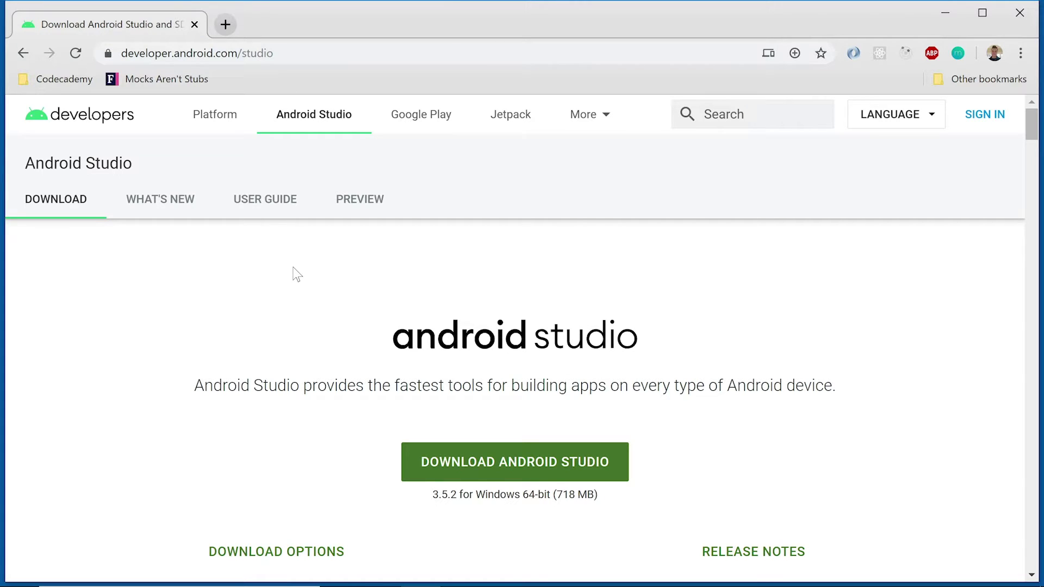
{"action": "scroll", "coordinate": [295, 274], "scroll_direction": "down", "scroll_amount": 1}
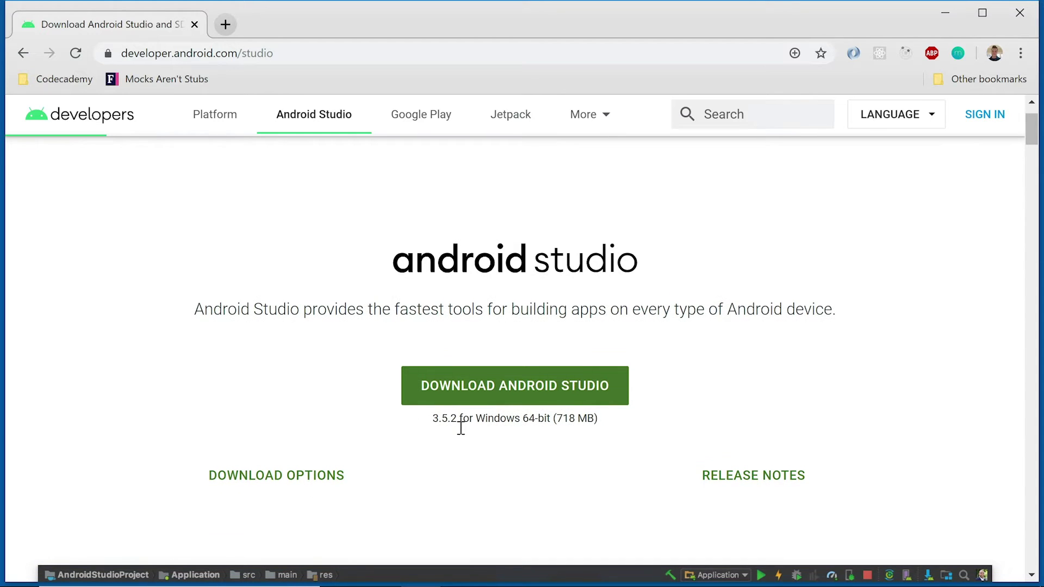
{"action": "left_click_drag", "start_coordinate": [490, 426], "coordinate": [525, 426]}
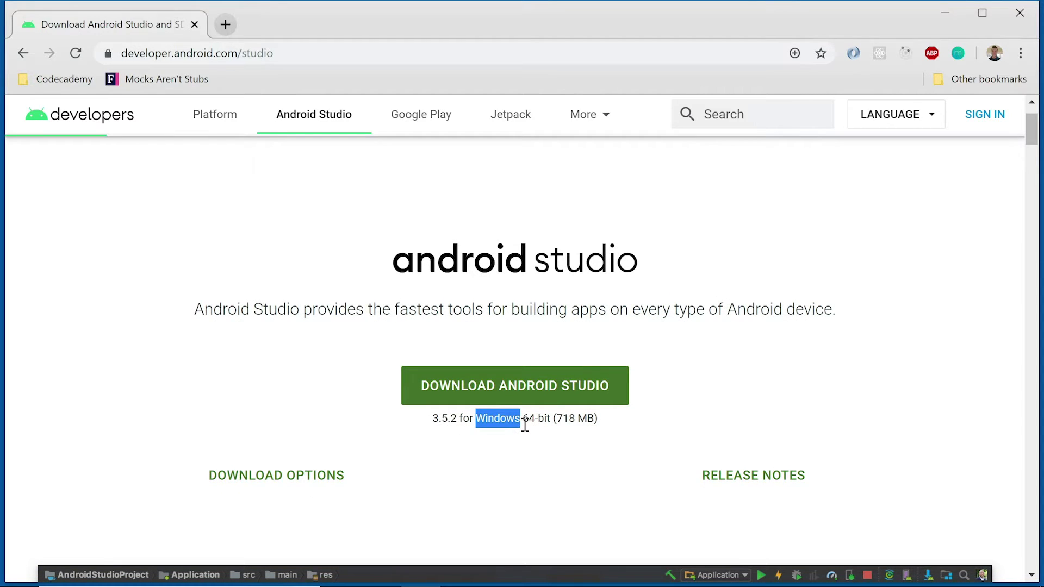
Step: Download the Windows installer after agreeing to the terms, keep it, and launch the .exe
{"action": "left_click", "coordinate": [544, 387]}
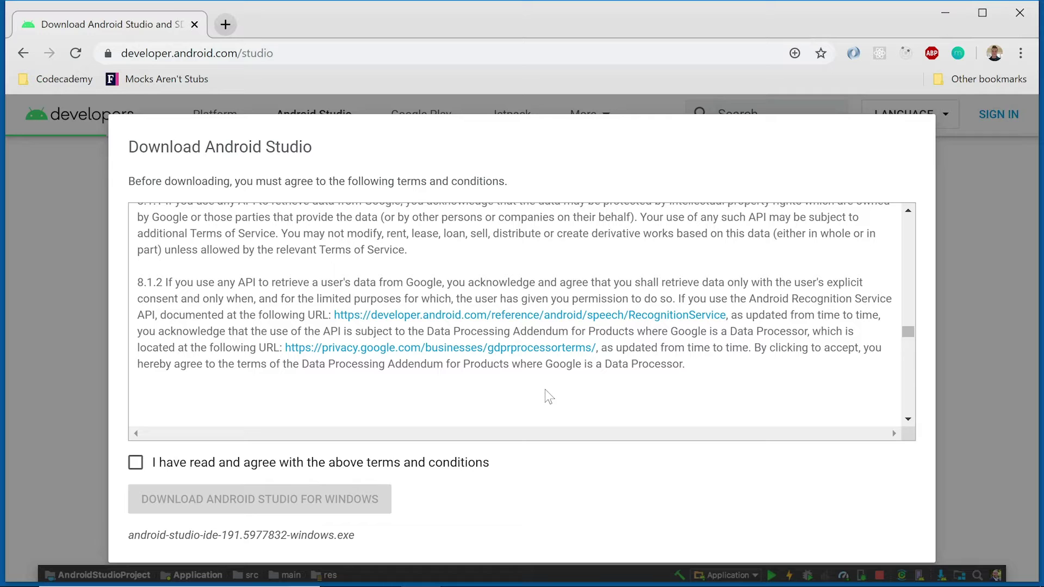
{"action": "left_click", "coordinate": [291, 467]}
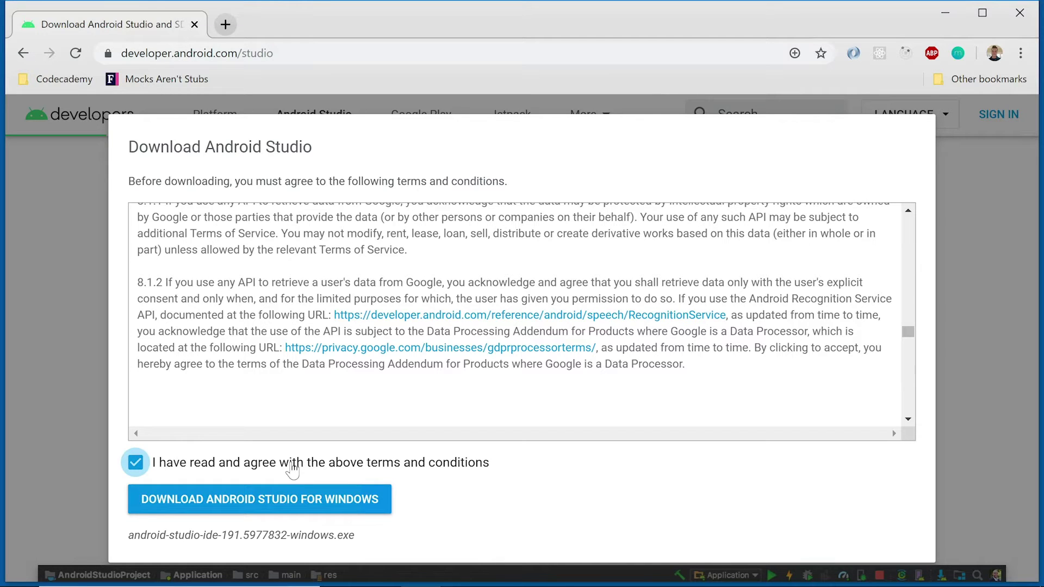
{"action": "left_click", "coordinate": [278, 505]}
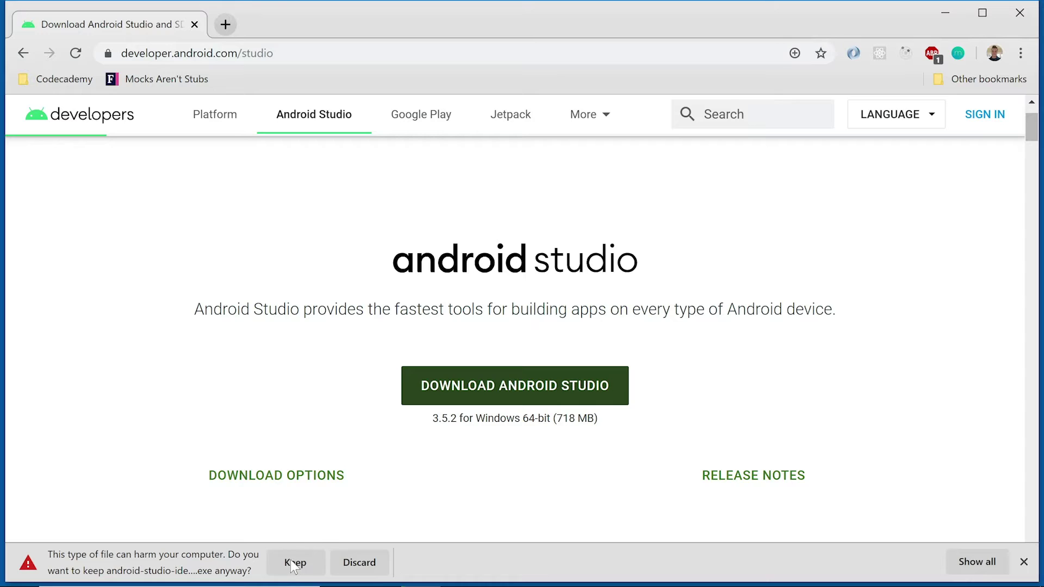
{"action": "left_click", "coordinate": [294, 563]}
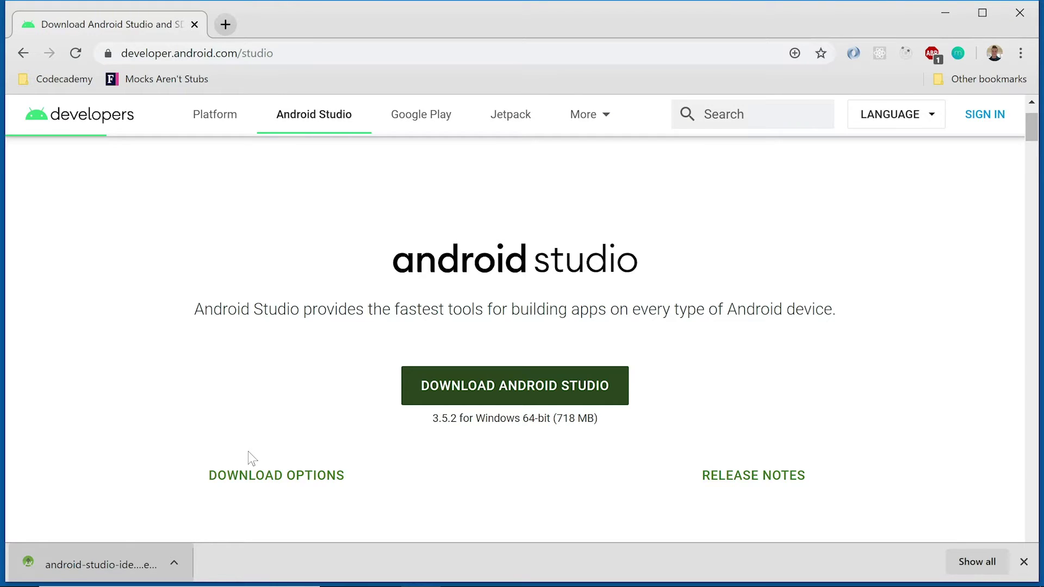
{"action": "left_click", "coordinate": [98, 564]}
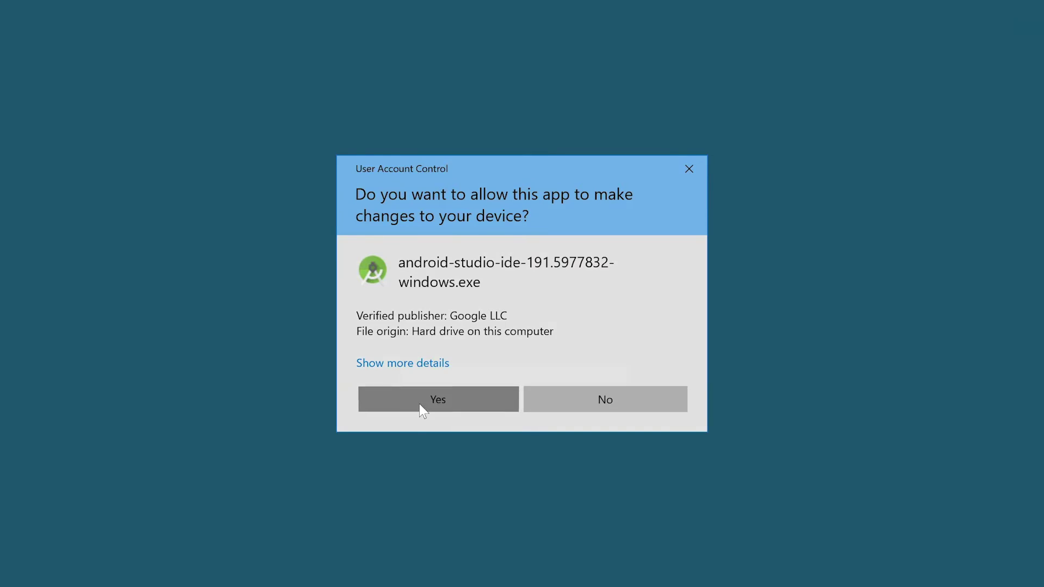
Step: Allow the installer to run and accept the default components and installation location
{"action": "left_click", "coordinate": [419, 404]}
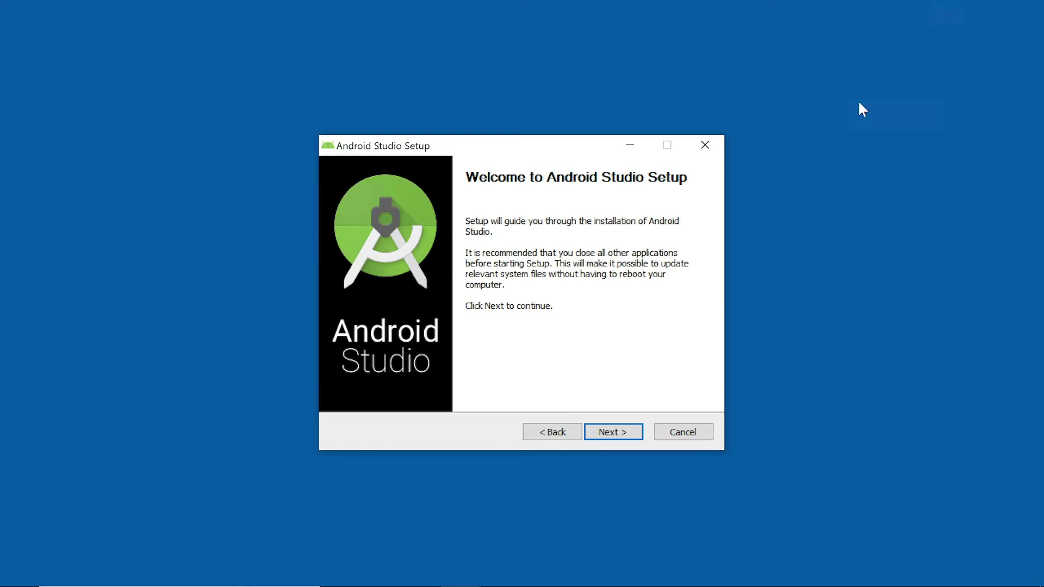
{"action": "left_click", "coordinate": [610, 433]}
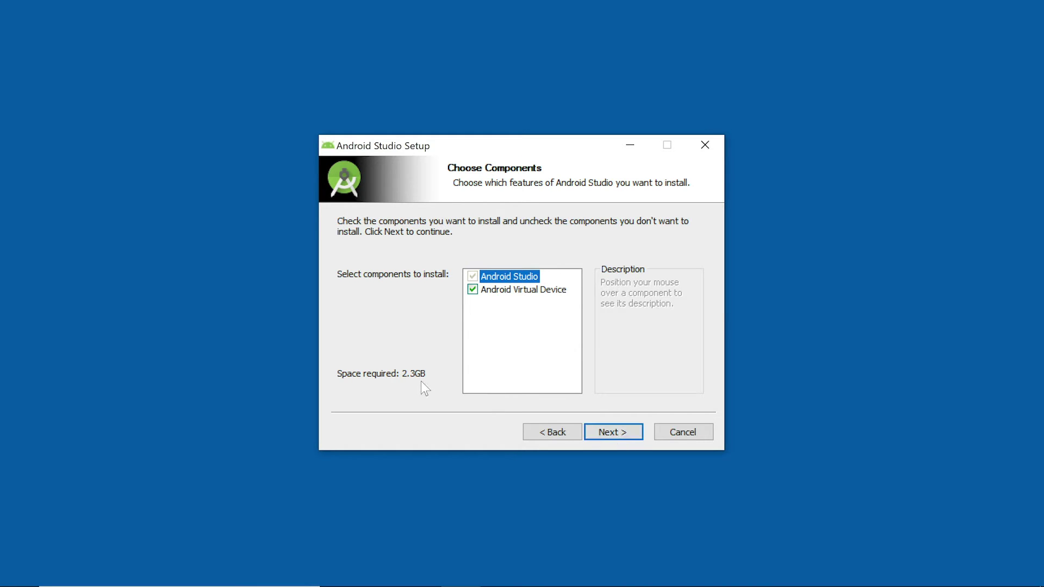
{"action": "left_click", "coordinate": [613, 433]}
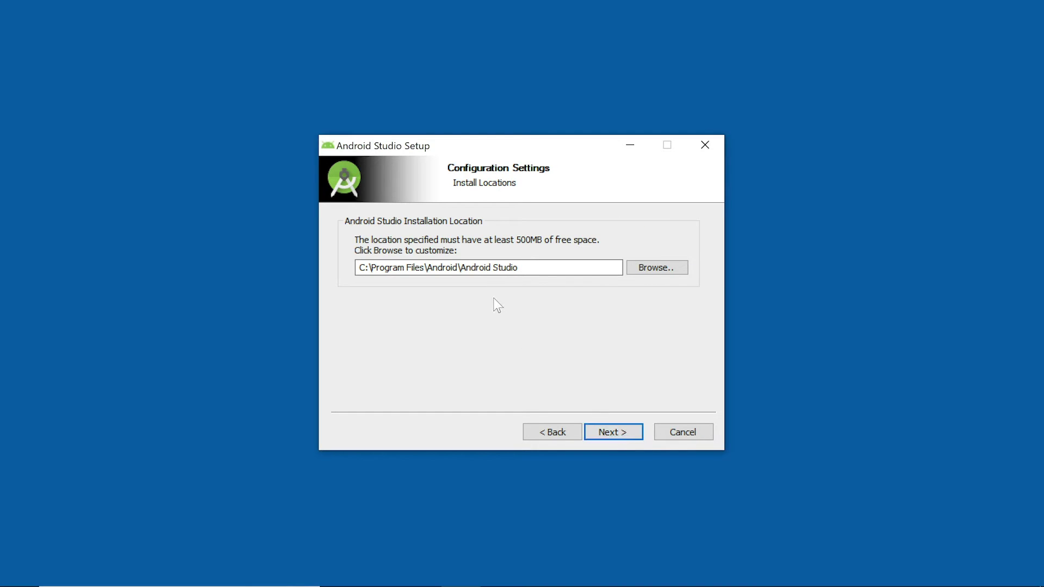
{"action": "left_click", "coordinate": [533, 268]}
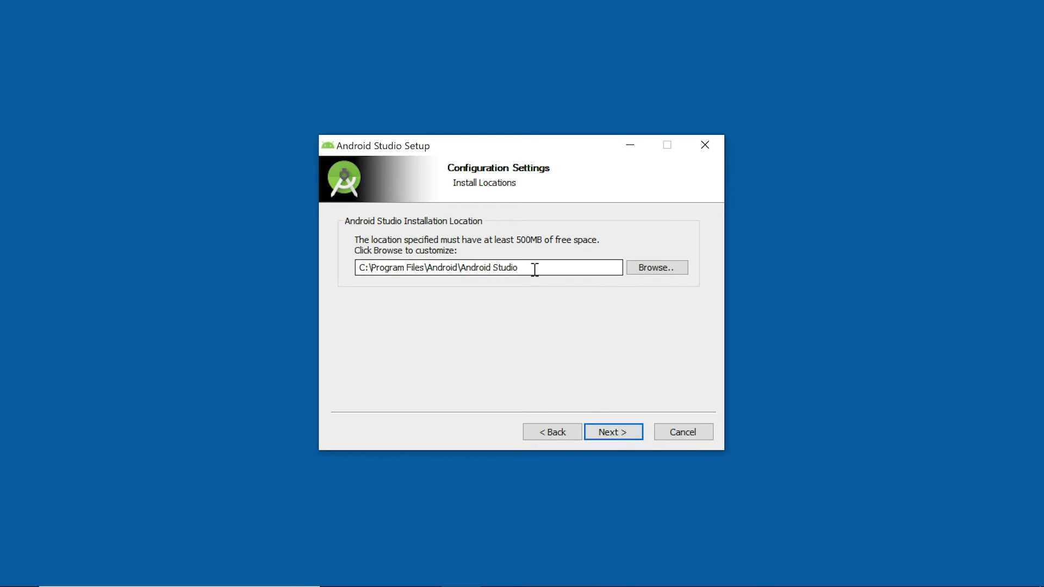
{"action": "left_click", "coordinate": [615, 427]}
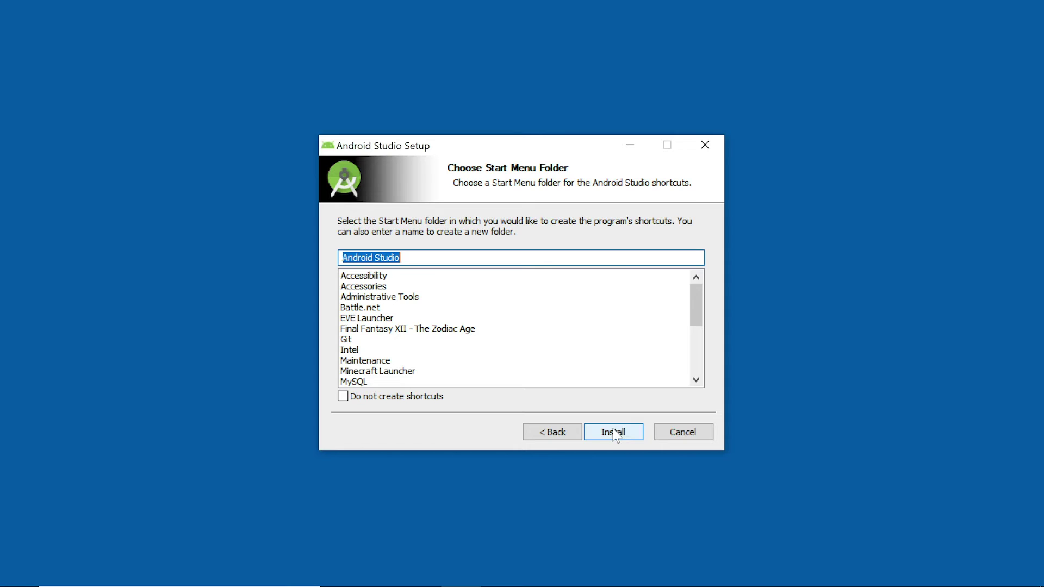
Step: Install with the default shortcut folder, then finish setup with Start Android Studio checked
{"action": "left_click", "coordinate": [613, 428]}
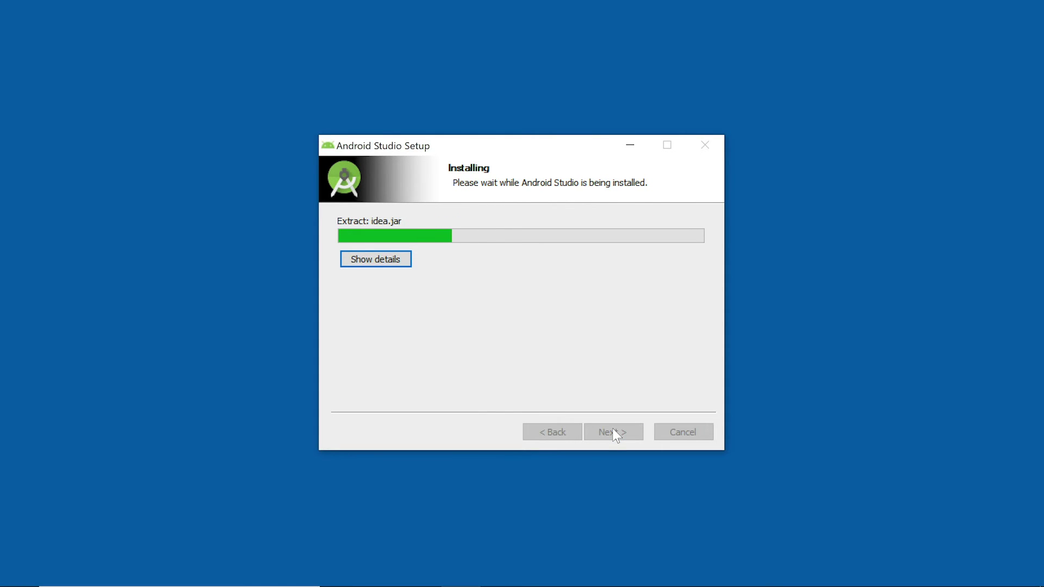
{"action": "left_click", "coordinate": [612, 433]}
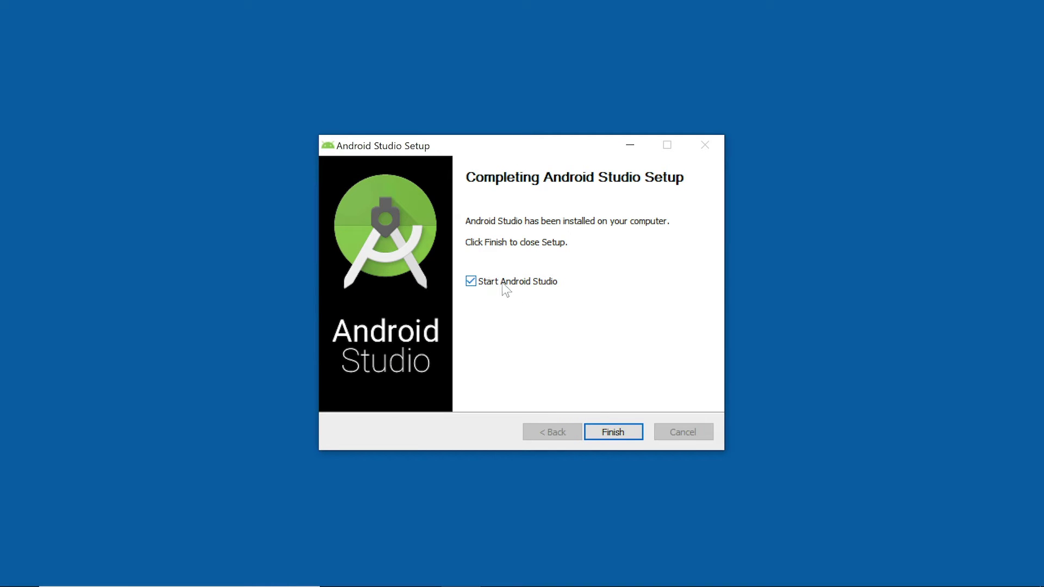
{"action": "left_click", "coordinate": [605, 433]}
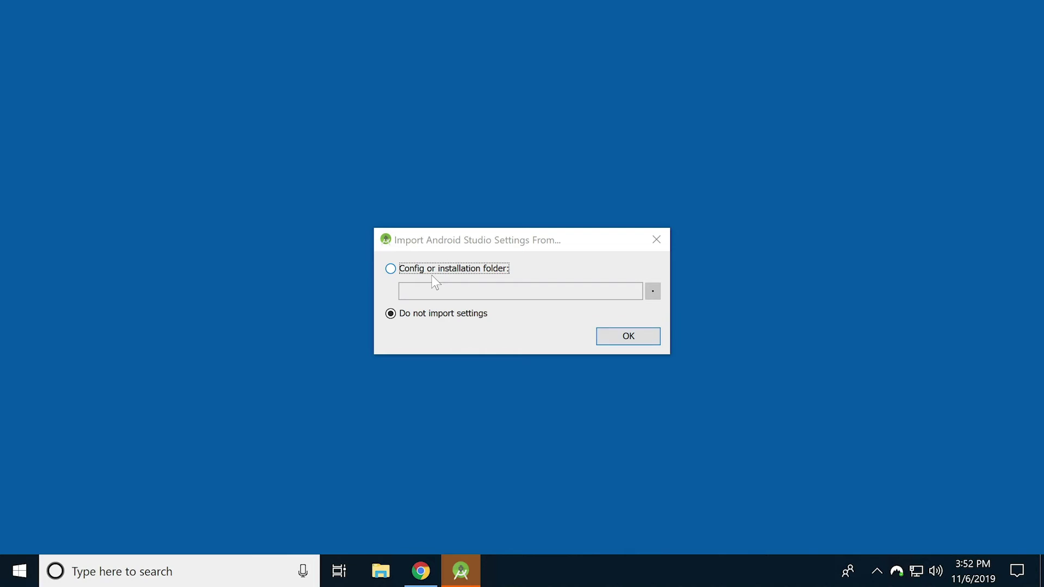
Step: Confirm 'Do not import settings' so Android Studio starts fresh
{"action": "left_click", "coordinate": [618, 342]}
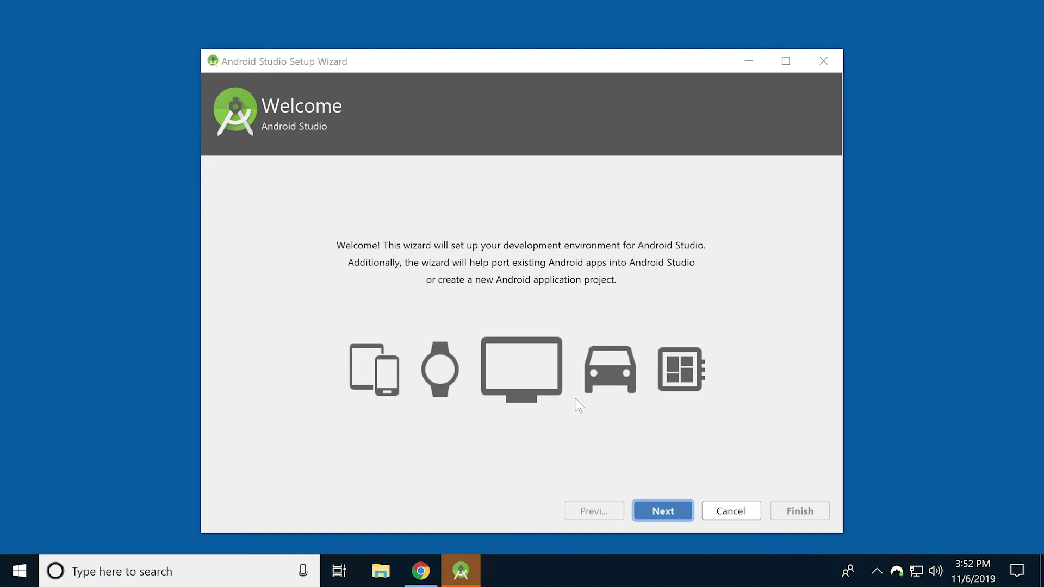
Step: Choose the Standard setup type with the Light theme and review the settings
{"action": "left_click", "coordinate": [663, 515]}
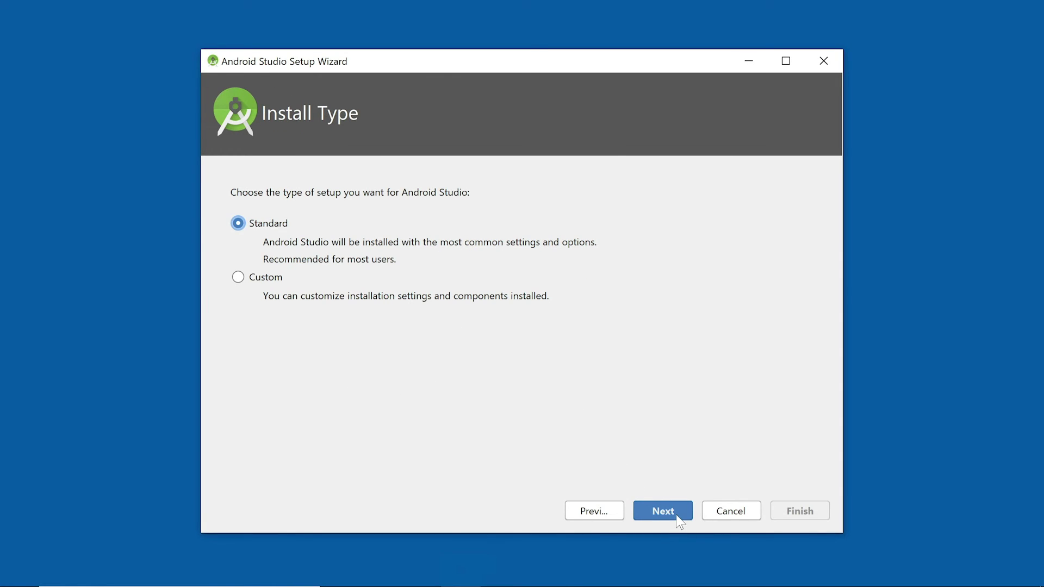
{"action": "left_click", "coordinate": [675, 515]}
{"action": "left_click", "coordinate": [269, 202]}
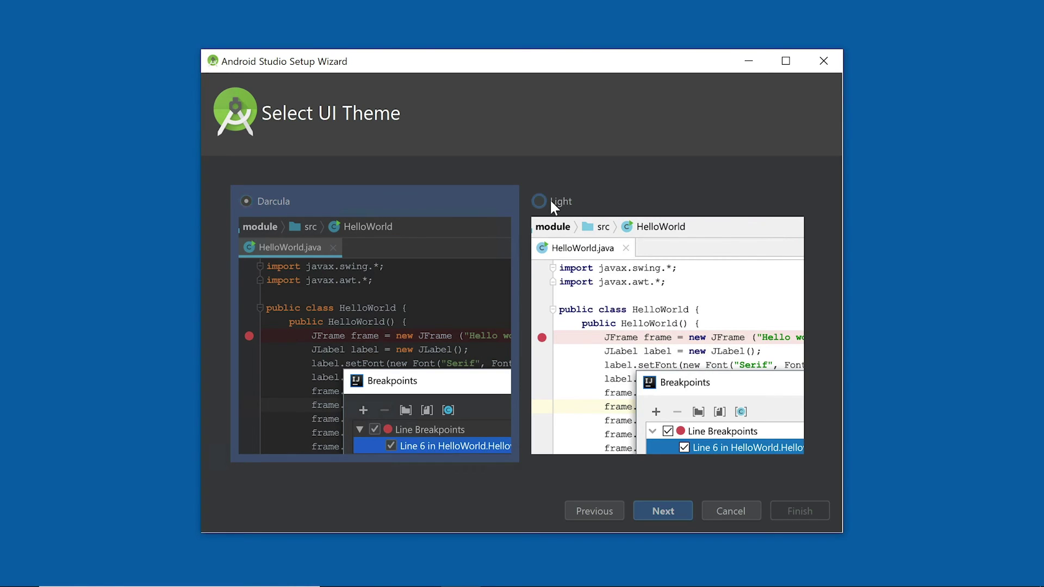
{"action": "left_click", "coordinate": [549, 199]}
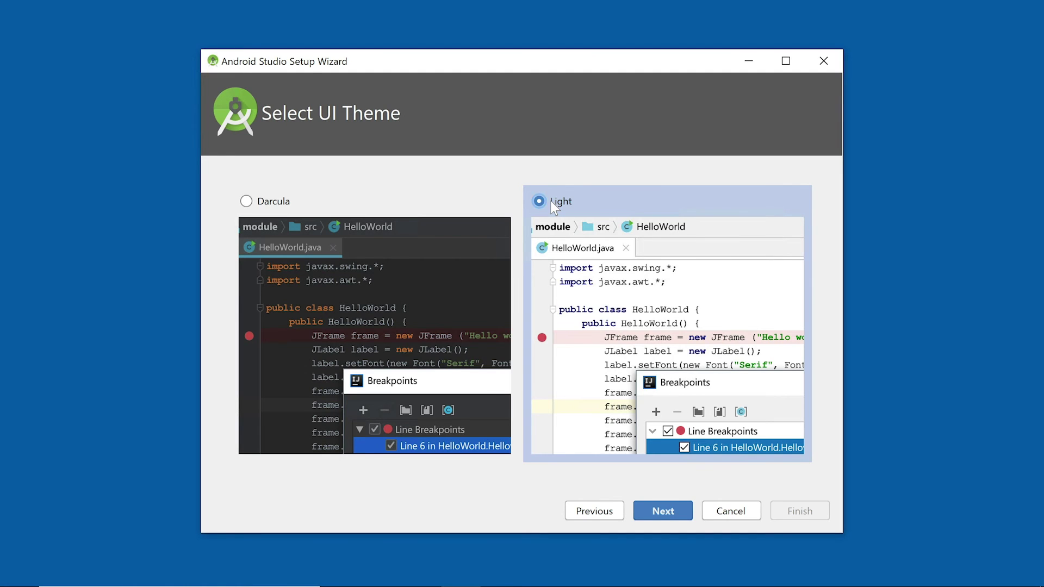
{"action": "left_click", "coordinate": [661, 512]}
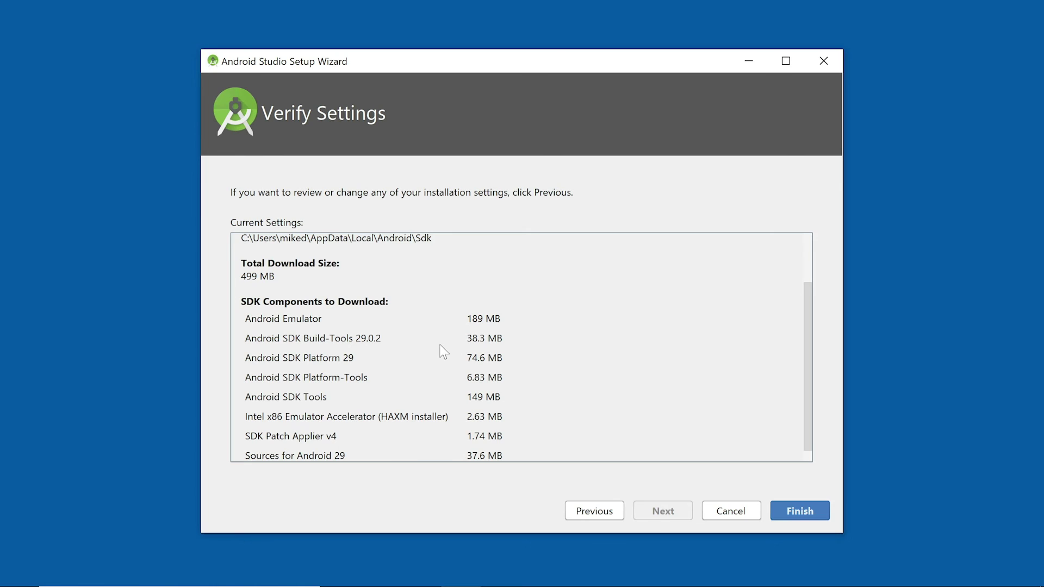
{"action": "scroll", "coordinate": [444, 353], "scroll_direction": "up", "scroll_amount": 3}
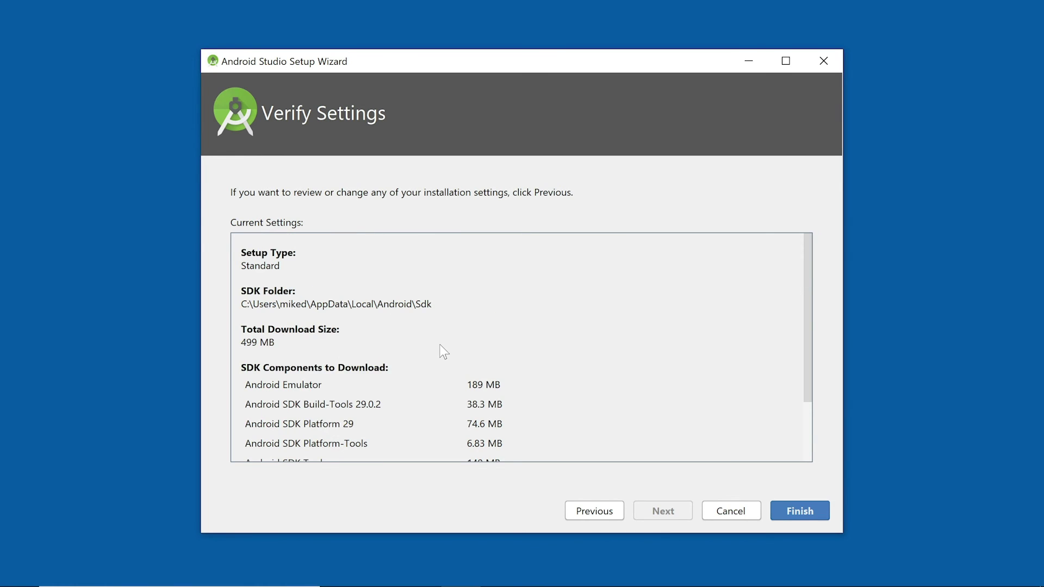
{"action": "scroll", "coordinate": [442, 352], "scroll_direction": "down", "scroll_amount": 3}
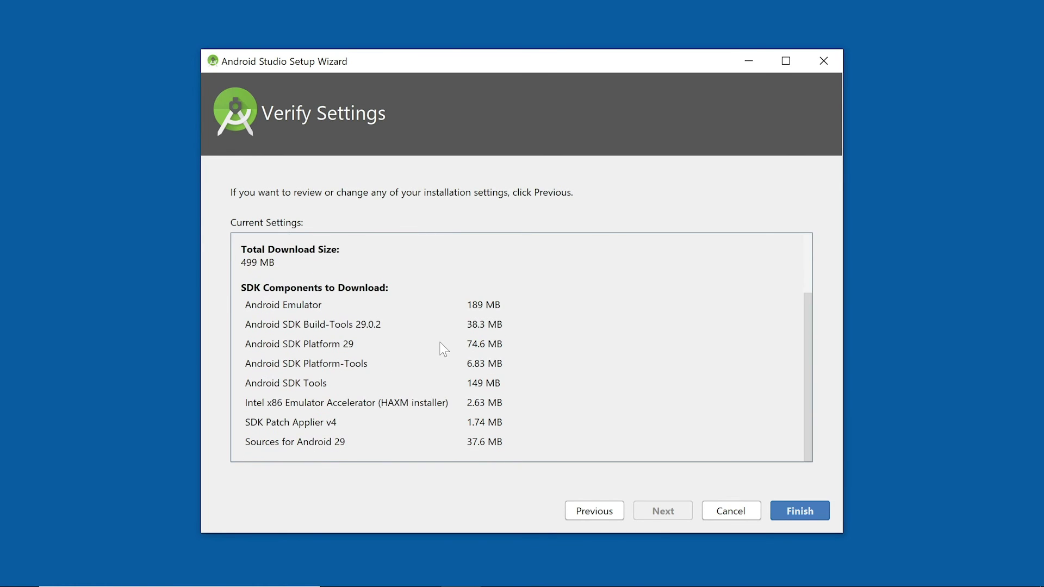
Step: Finish the wizard, downloading the SDK components, to reach the Welcome window
{"action": "left_click", "coordinate": [794, 514]}
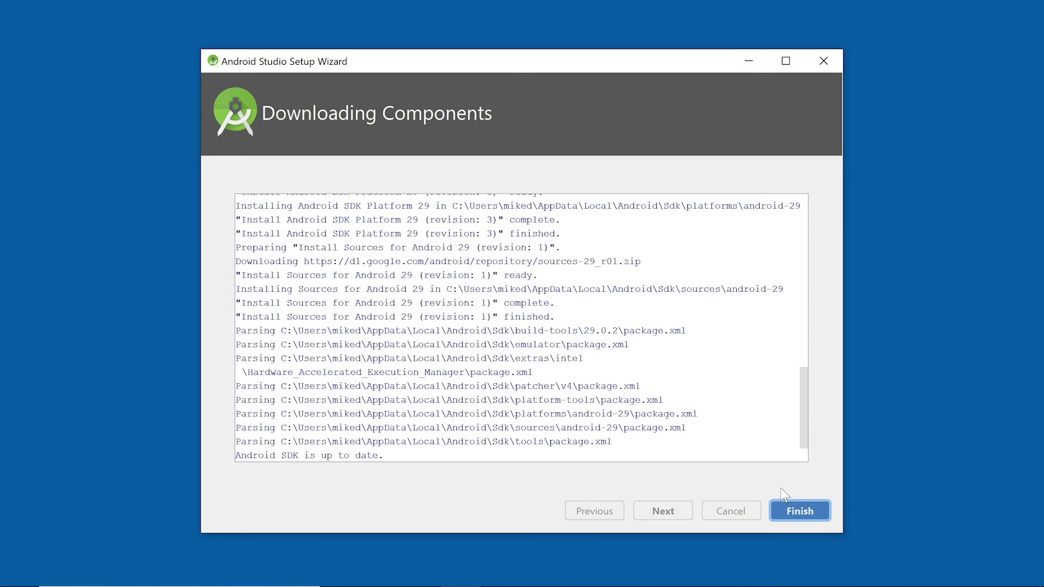
{"action": "left_click", "coordinate": [799, 512]}
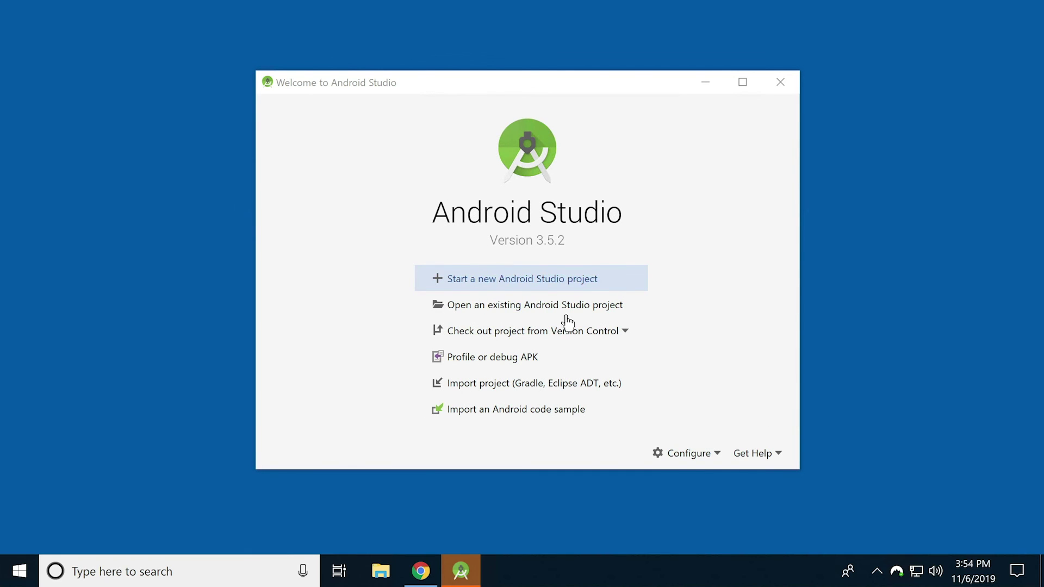